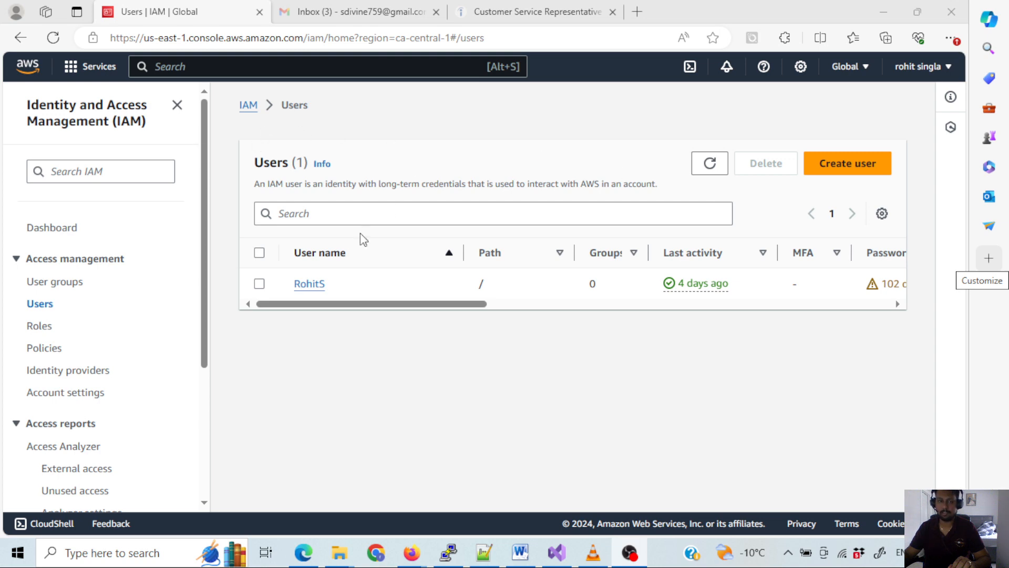
# - Start creating an IAM user named S3_user without console access and continue to its permissions
pyautogui.click(881, 161)
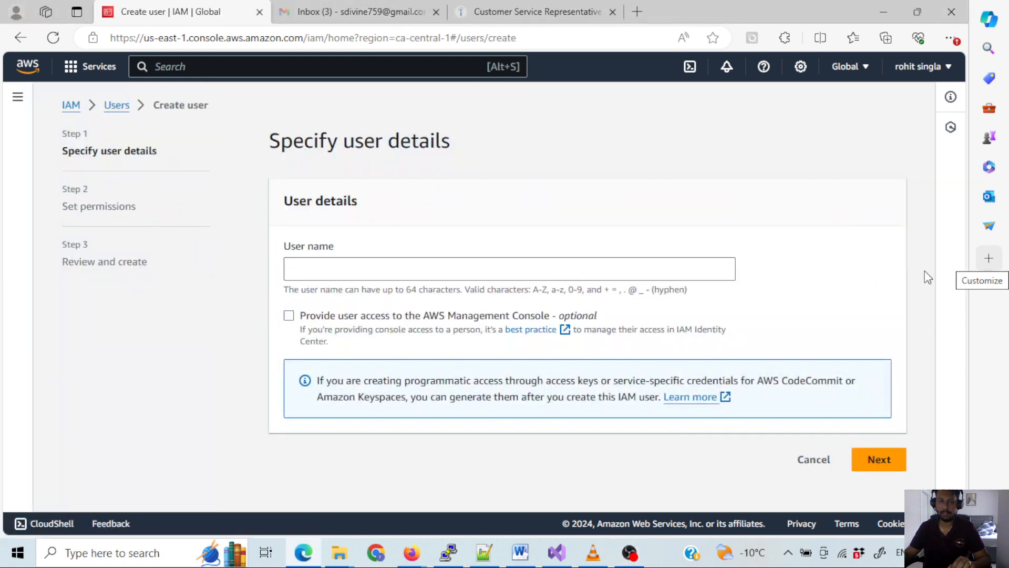
pyautogui.click(531, 266)
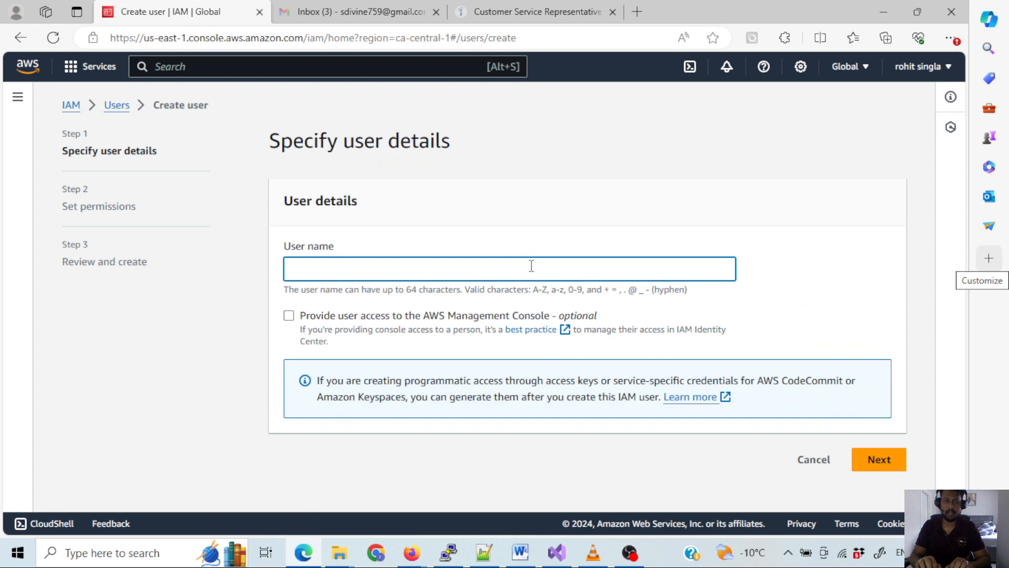
pyautogui.write('S3_user')
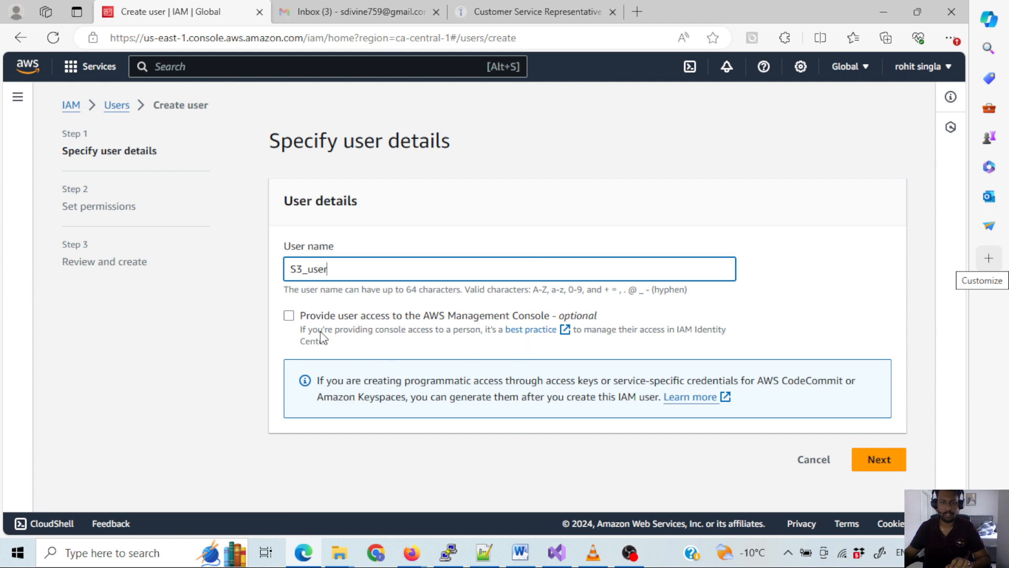
pyautogui.click(874, 465)
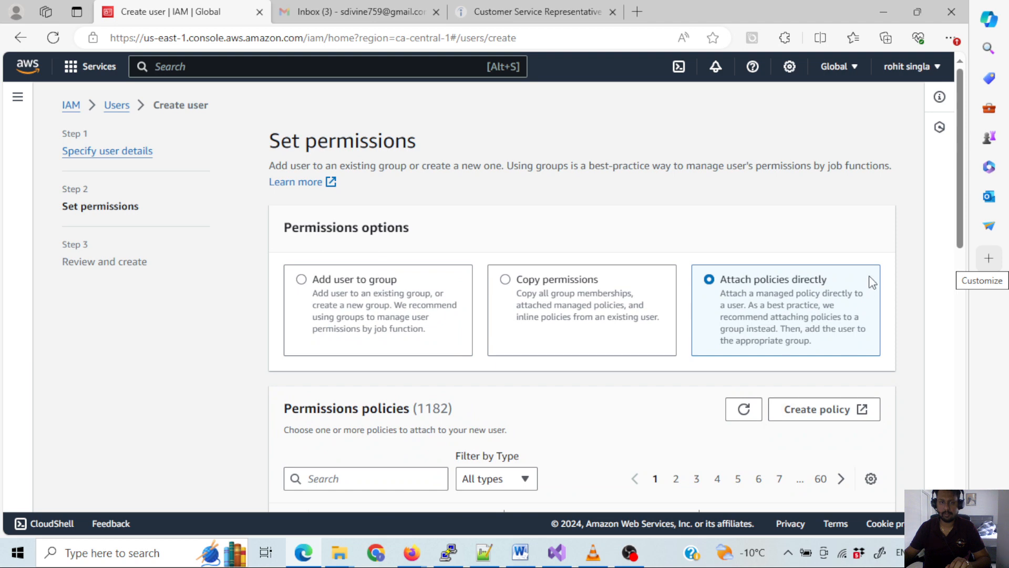
# - Filter the permissions policies by s3 and widen the policy name column to show the full names
pyautogui.moveTo(957, 157); pyautogui.dragTo(964, 213)
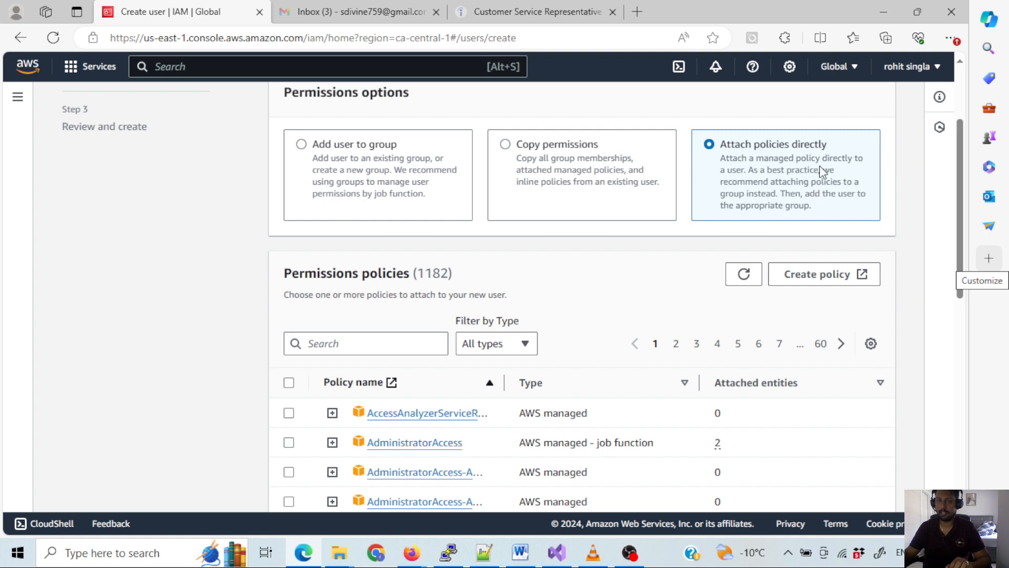
pyautogui.moveTo(963, 174); pyautogui.dragTo(965, 228)
pyautogui.click(347, 212)
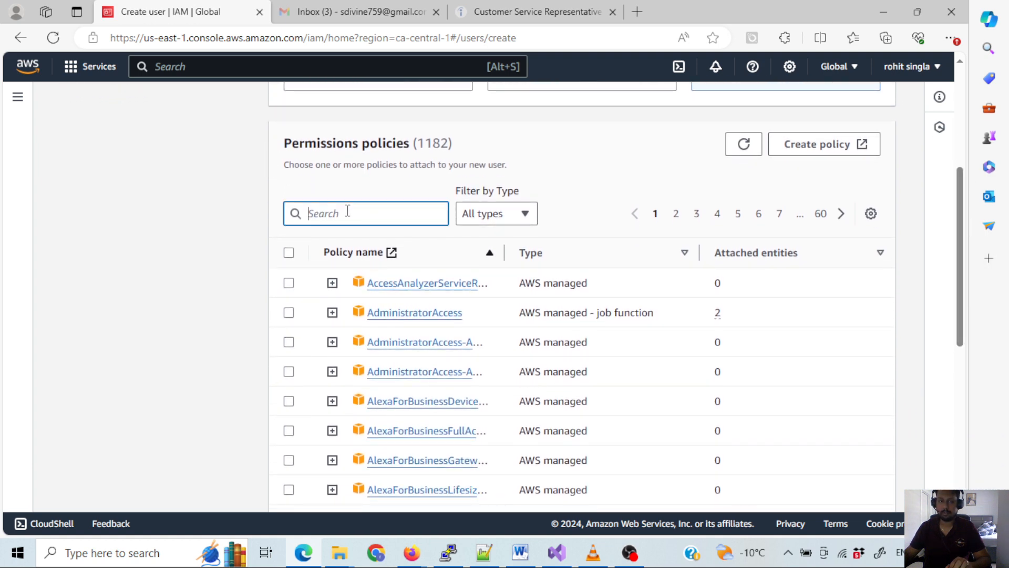
pyautogui.write('s3')
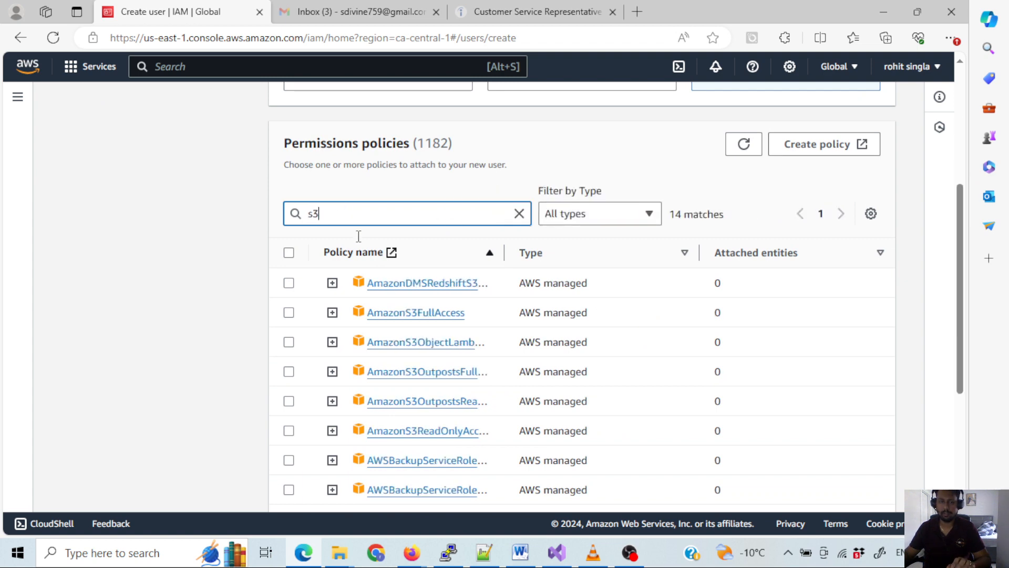
pyautogui.doubleClick(311, 214)
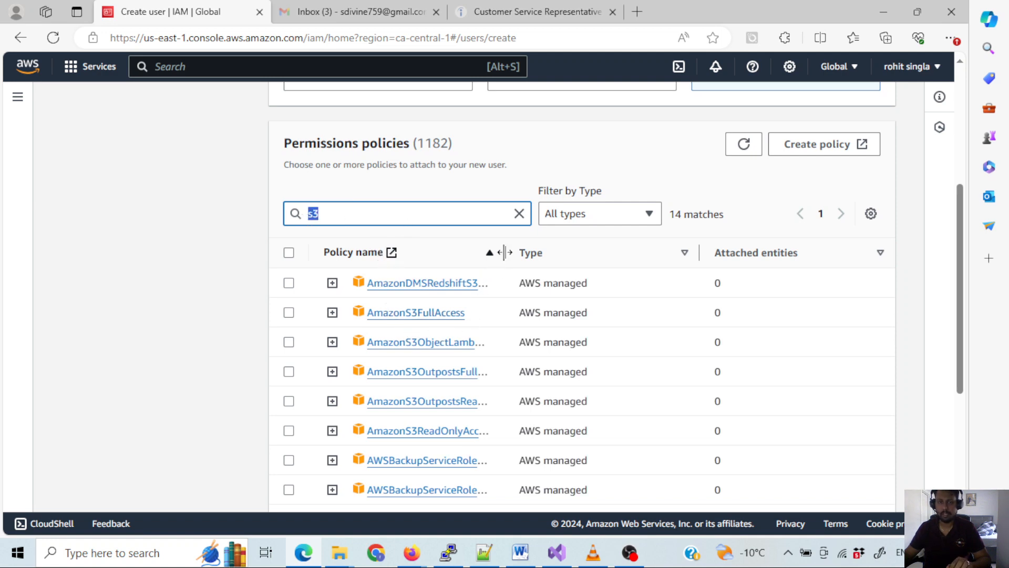
pyautogui.moveTo(503, 252); pyautogui.dragTo(628, 252)
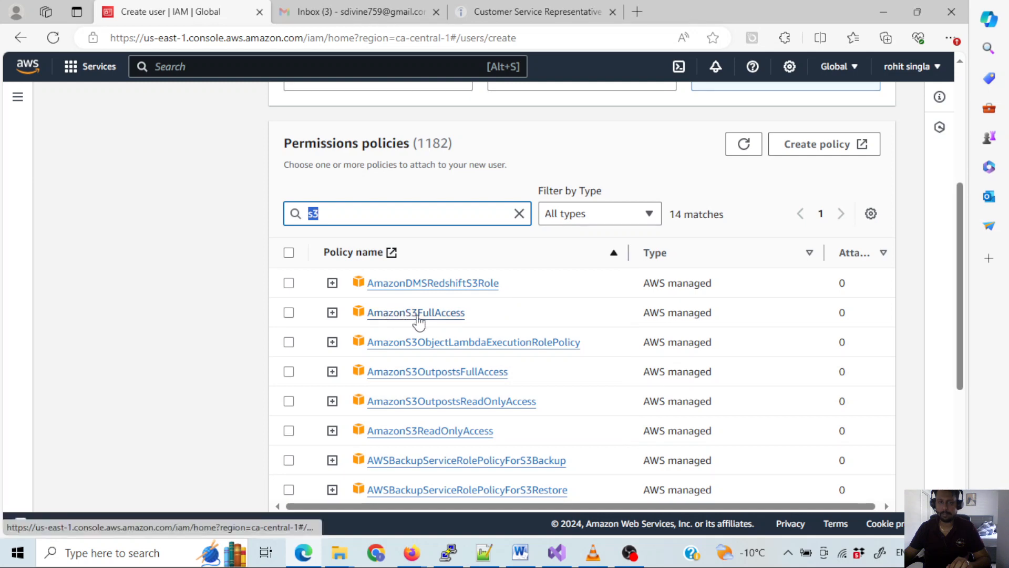
# - Attach the AmazonS3FullAccess policy to S3_user and create the user without tags
pyautogui.click(289, 313)
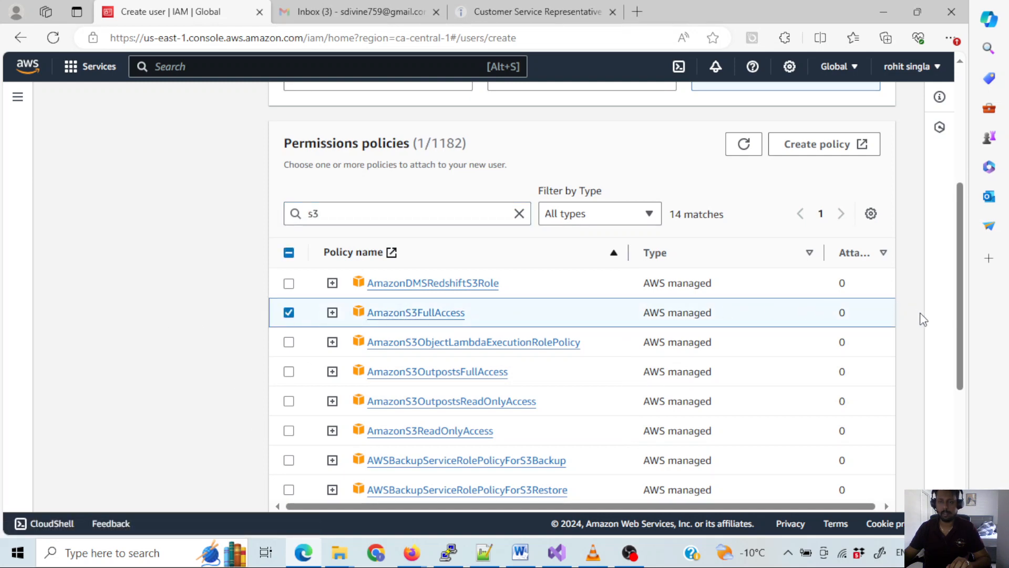
pyautogui.scroll(-5, 924, 320)
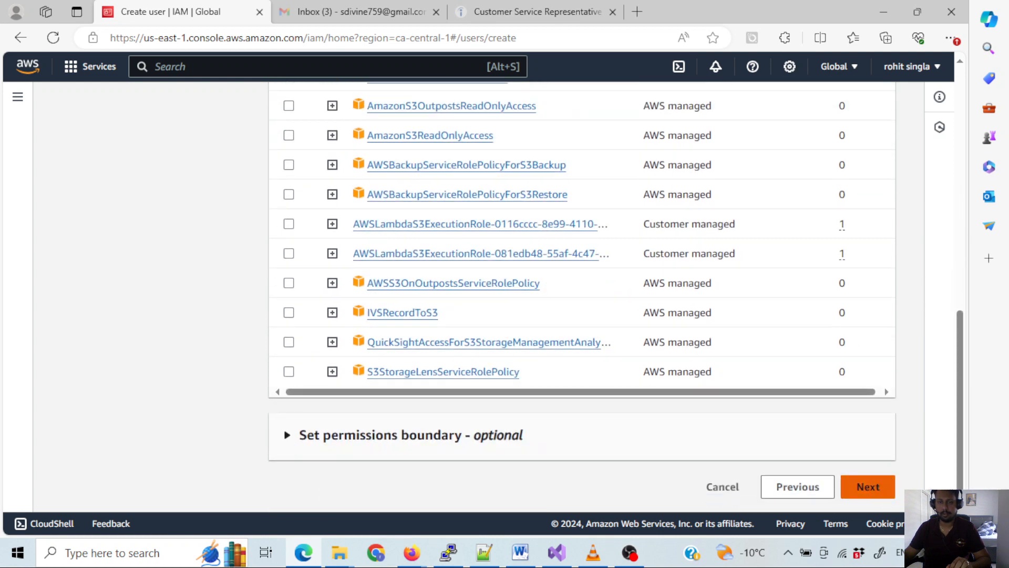
pyautogui.click(868, 487)
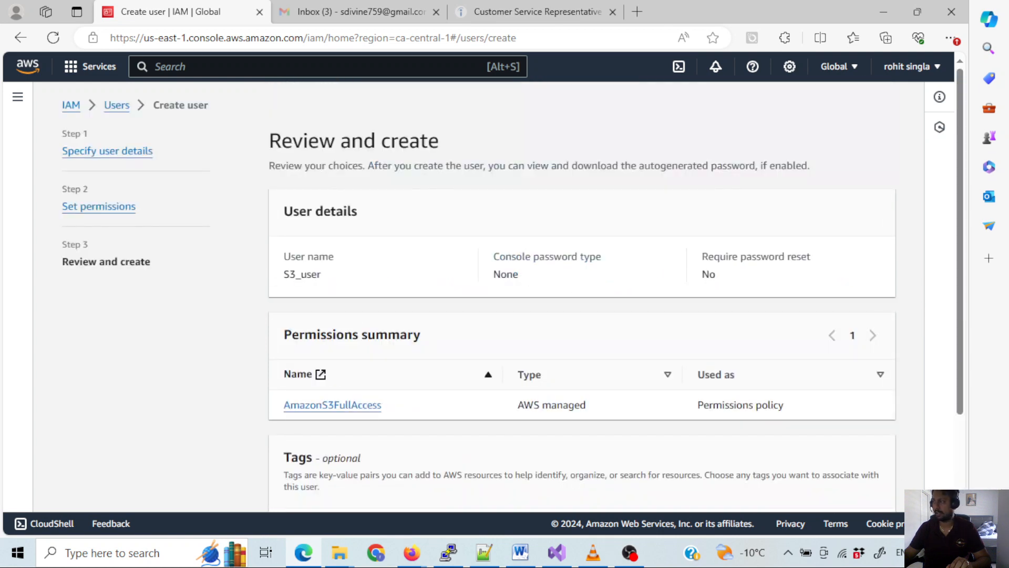
pyautogui.click(630, 553)
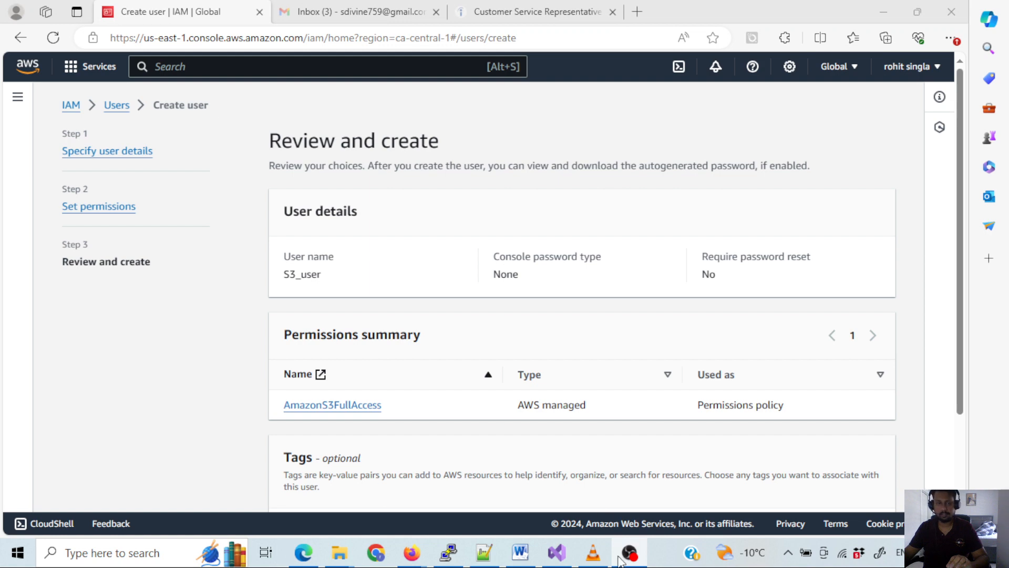
pyautogui.scroll(-3, 479, 314)
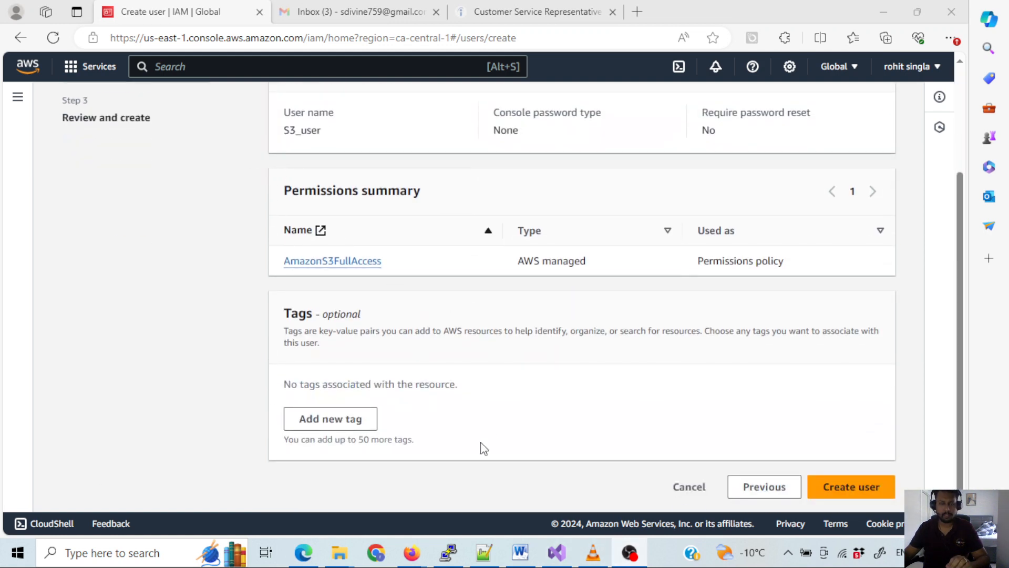
pyautogui.click(861, 490)
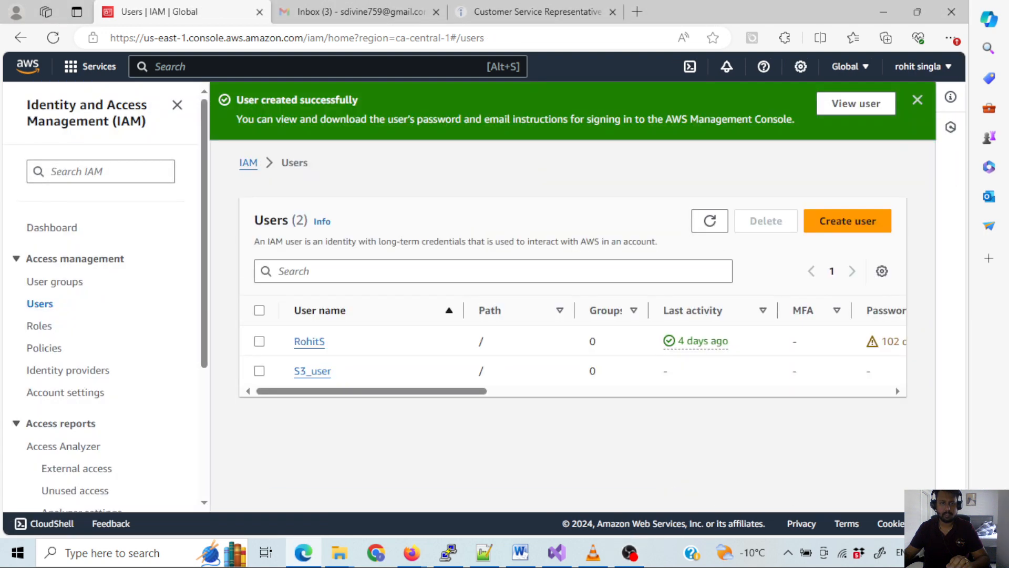
# - Start an access key for S3_user with the Command Line Interface (CLI) use case and acknowledge the recommendation
pyautogui.click(317, 372)
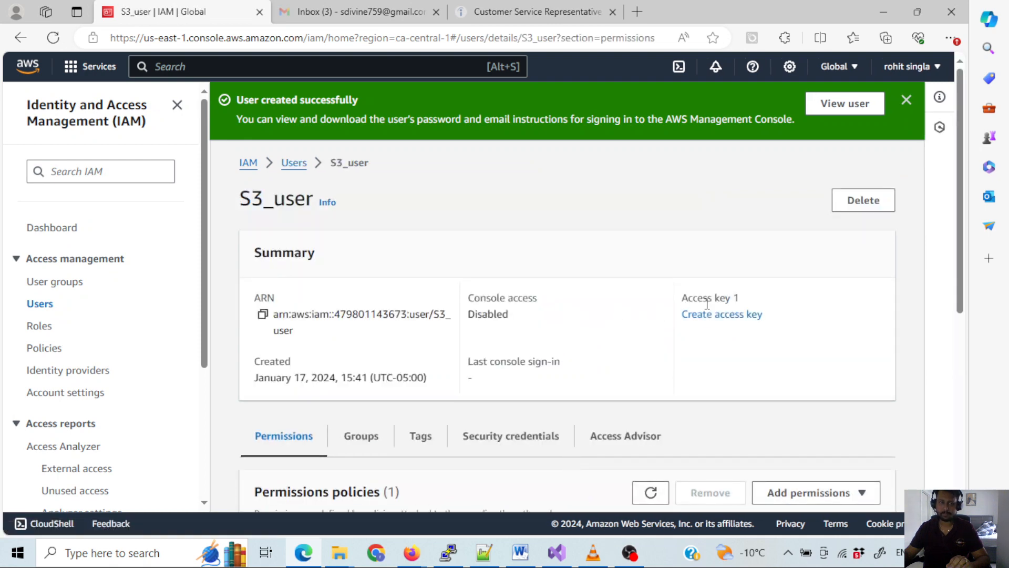
pyautogui.click(725, 317)
pyautogui.click(327, 235)
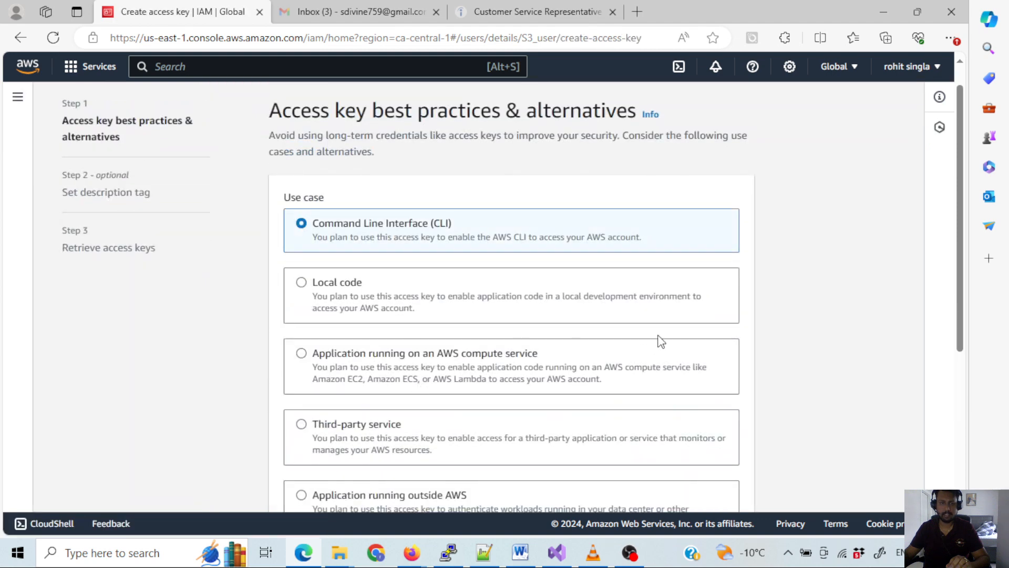
pyautogui.scroll(-5, 657, 352)
pyautogui.click(321, 439)
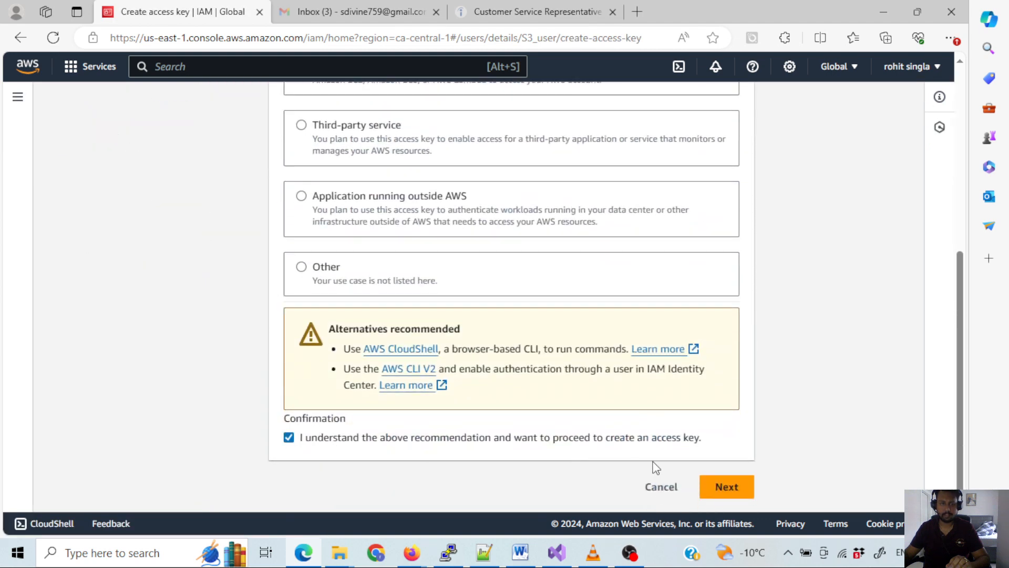
# - Review the use case choices and create the access key for S3_user without a description tag
pyautogui.scroll(6, 427, 347)
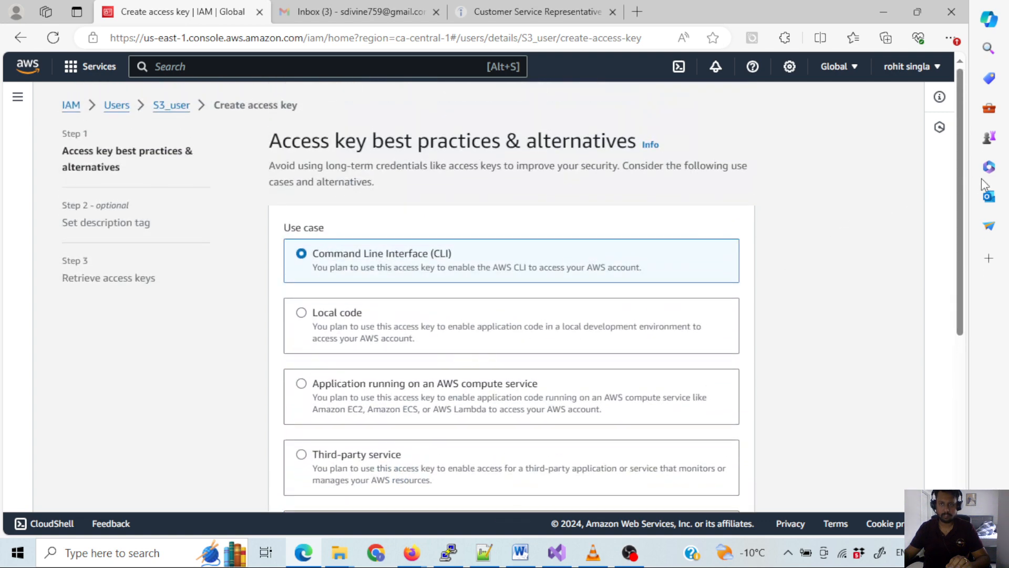
pyautogui.moveTo(962, 196); pyautogui.dragTo(967, 261)
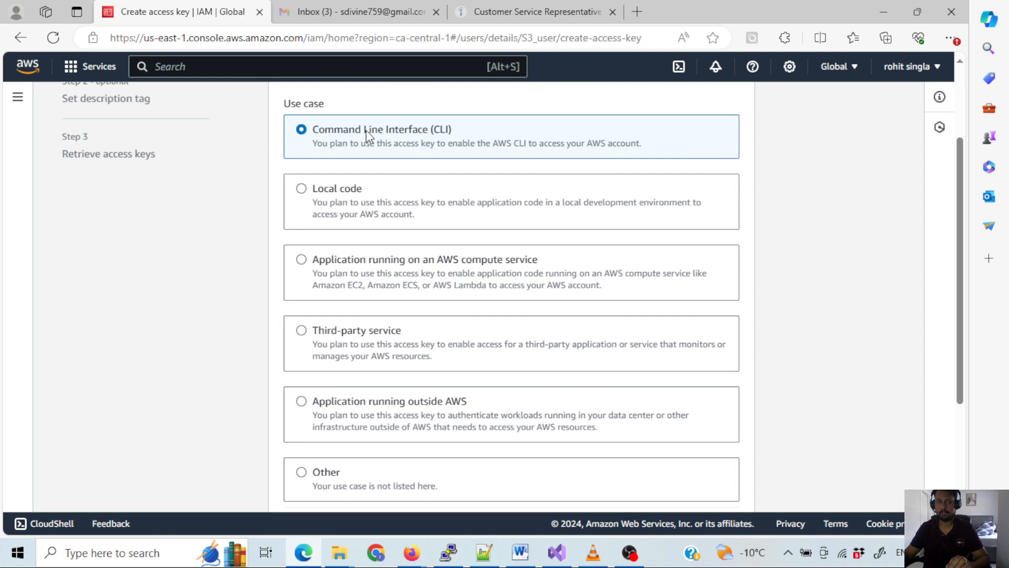
pyautogui.scroll(-4, 691, 272)
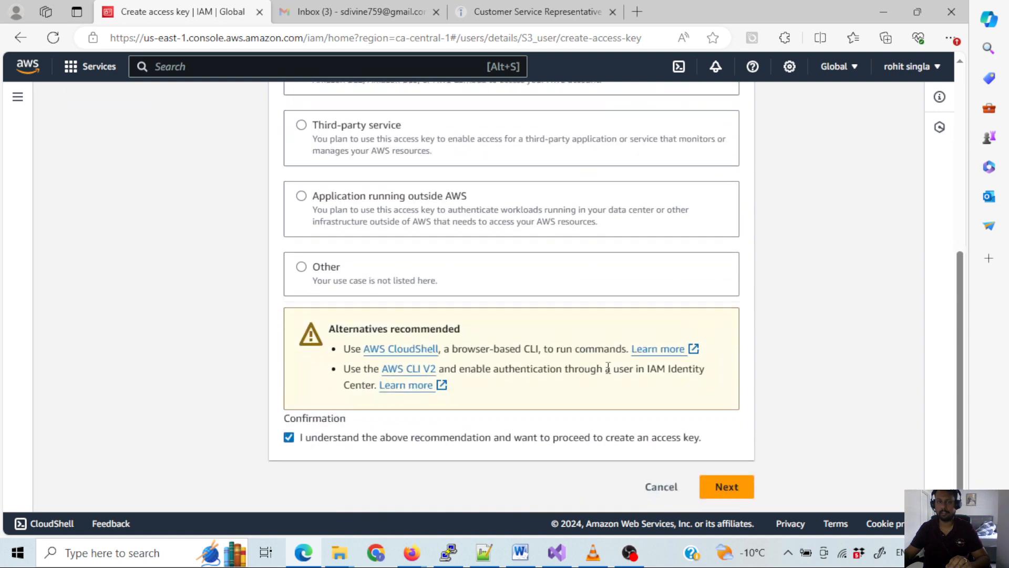
pyautogui.click(725, 483)
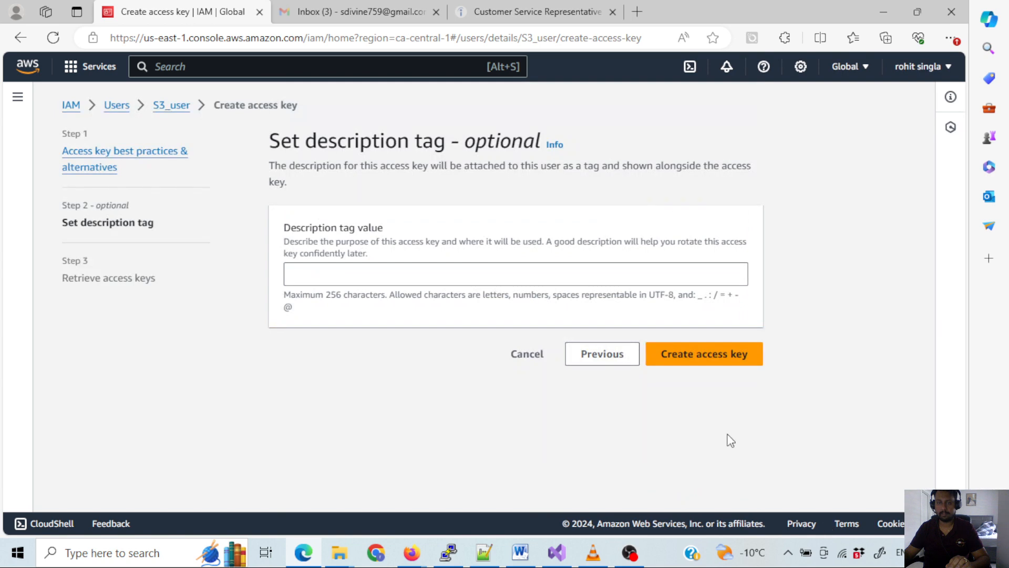
pyautogui.click(754, 363)
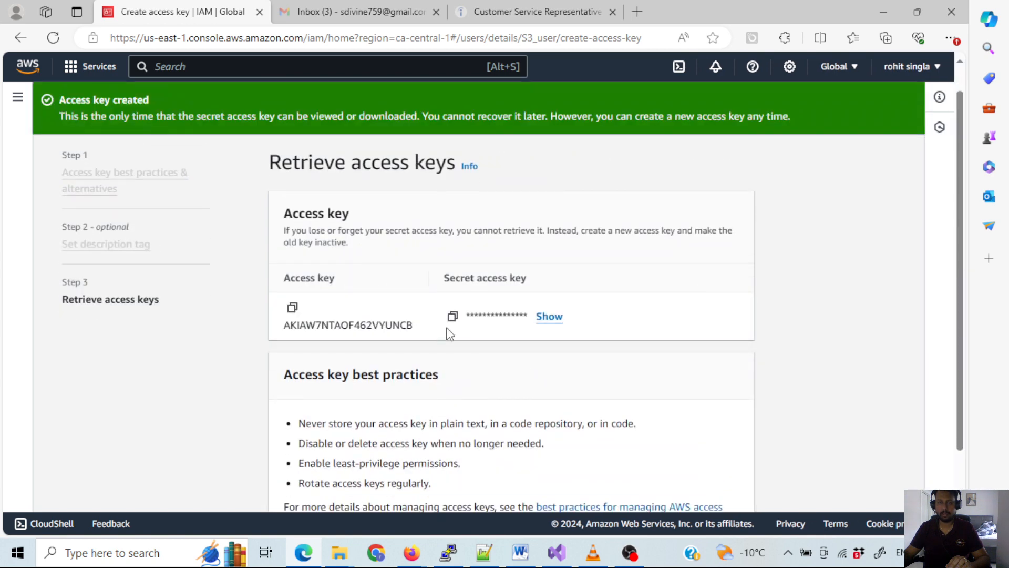
# - Download the new access key credentials as a .csv file
pyautogui.scroll(-2, 523, 338)
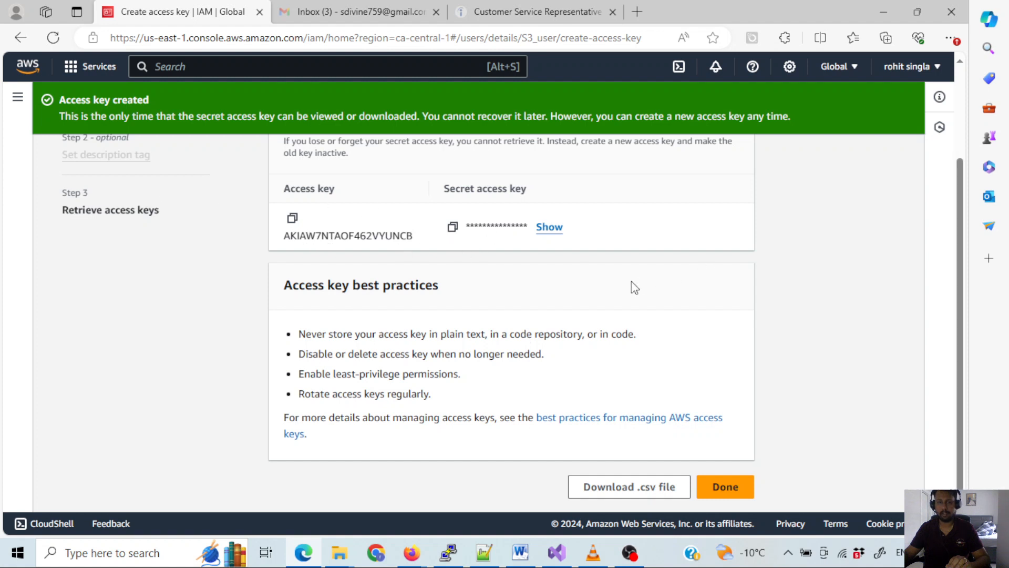
pyautogui.click(654, 492)
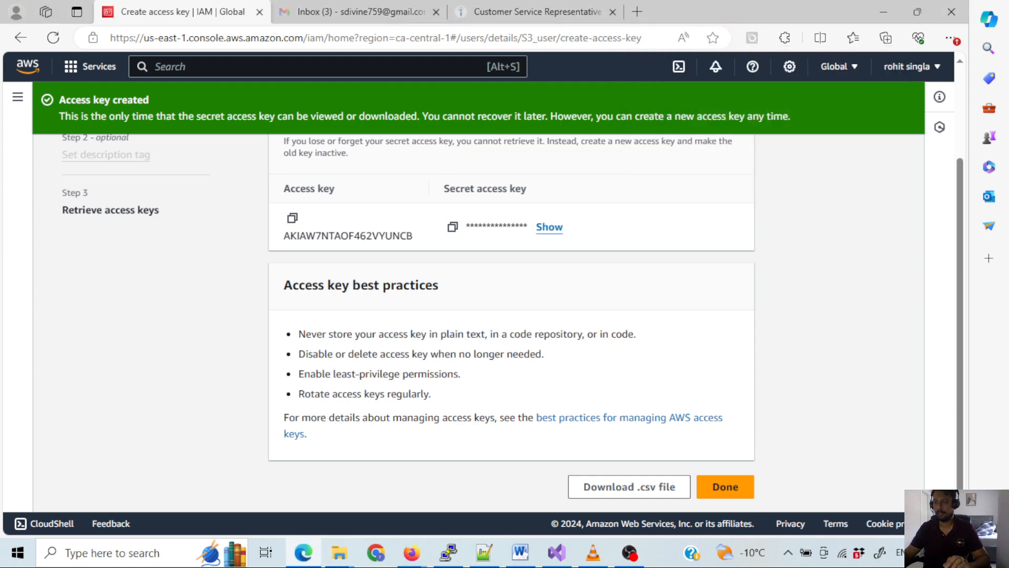
pyautogui.hotkey('alt', 'Tab')
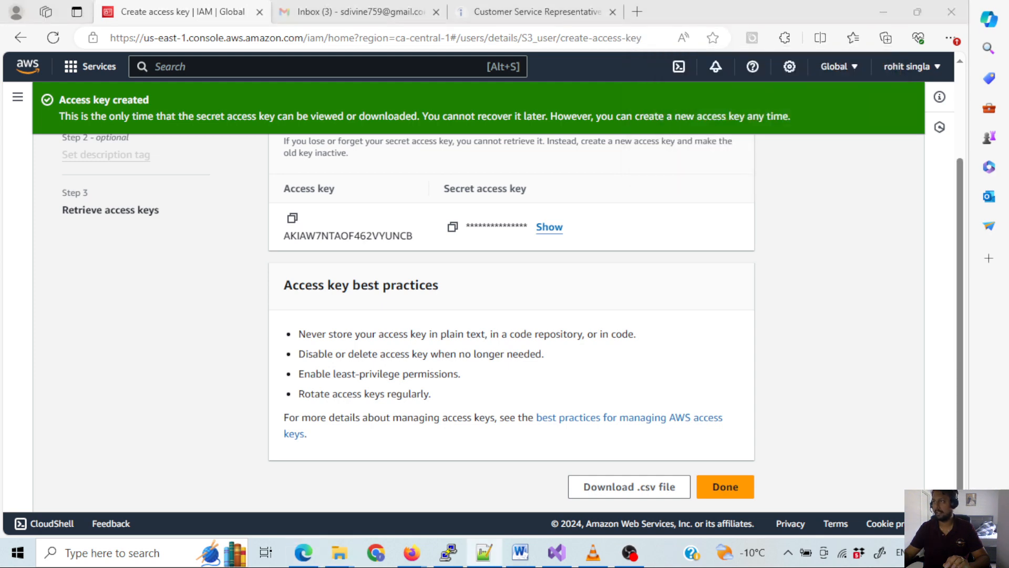
# - Open Command Prompt and run aws configure
pyautogui.click(24, 553)
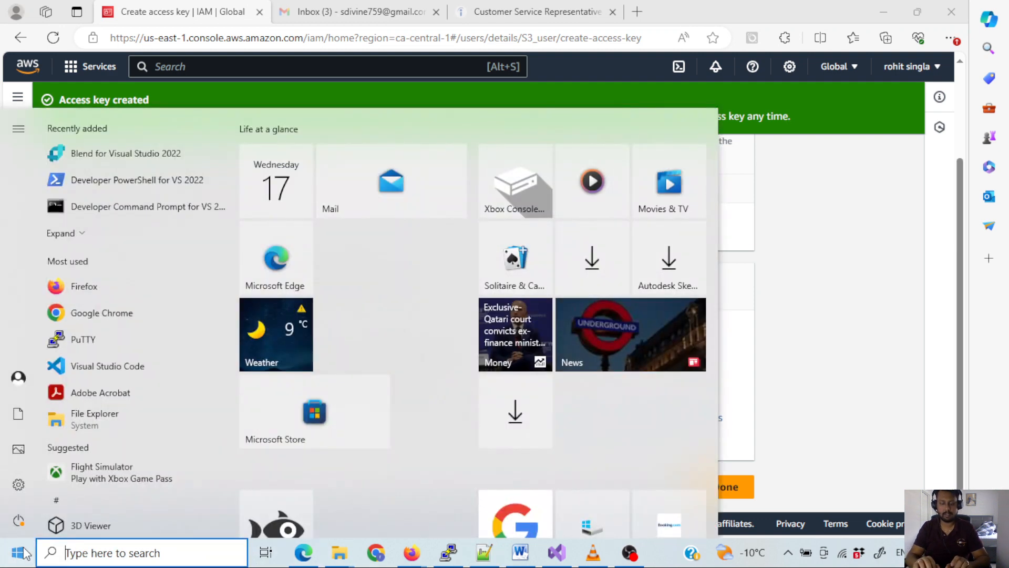
pyautogui.write('cmd')
pyautogui.press('Return')
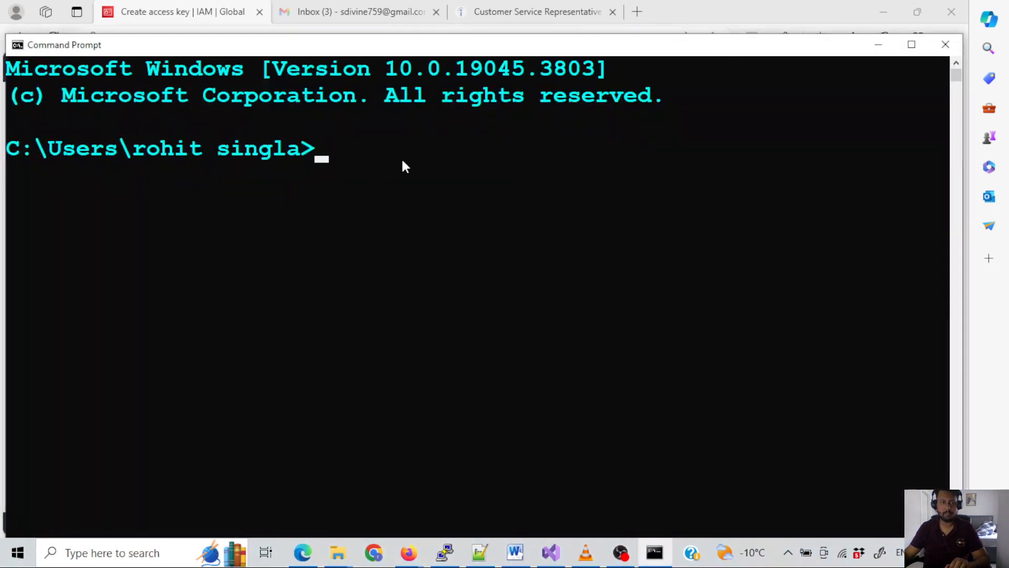
pyautogui.write('aws configure')
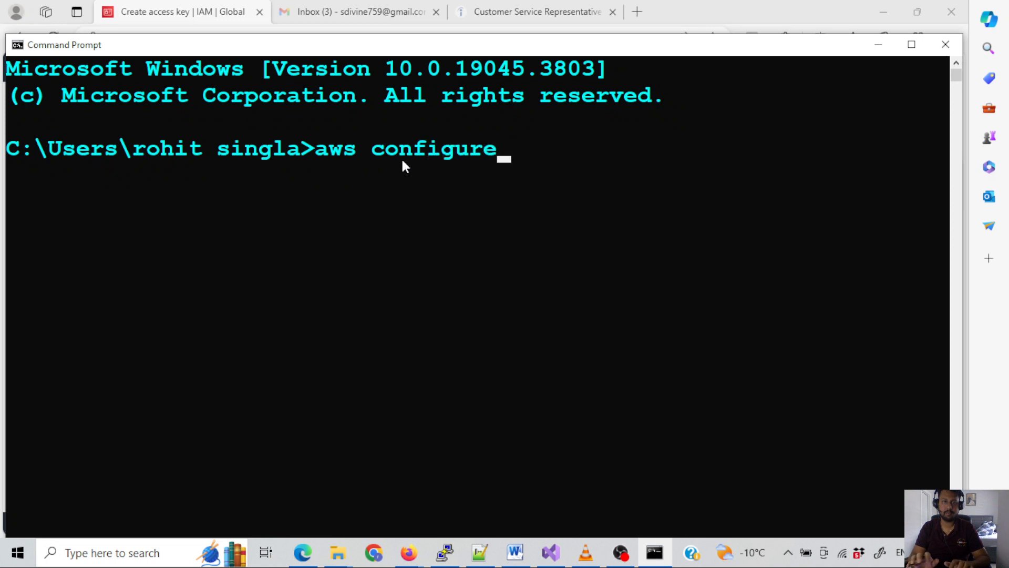
pyautogui.press('Return')
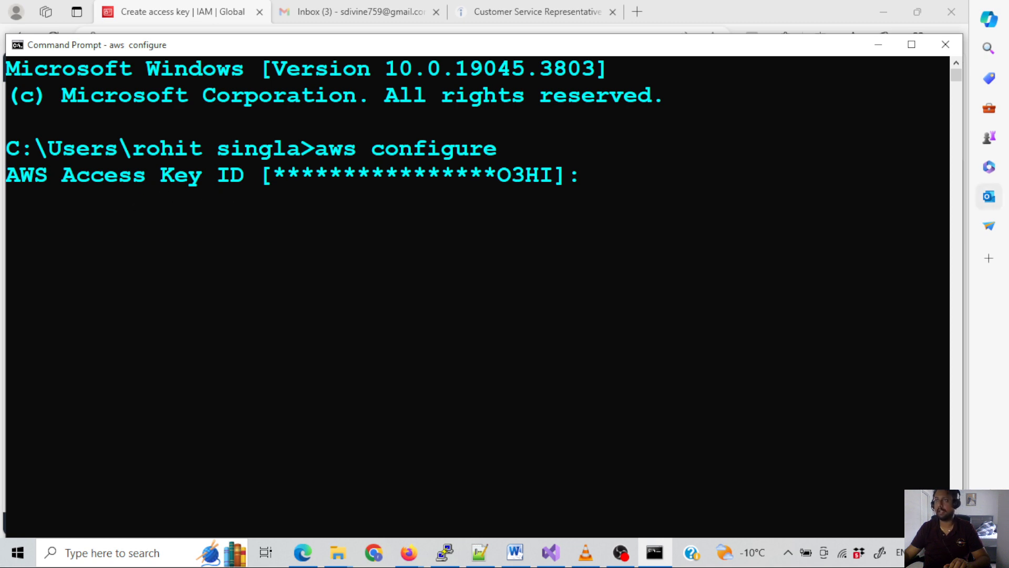
# - Paste the new access key ID at the AWS Access Key ID prompt and submit it
pyautogui.click(989, 196)
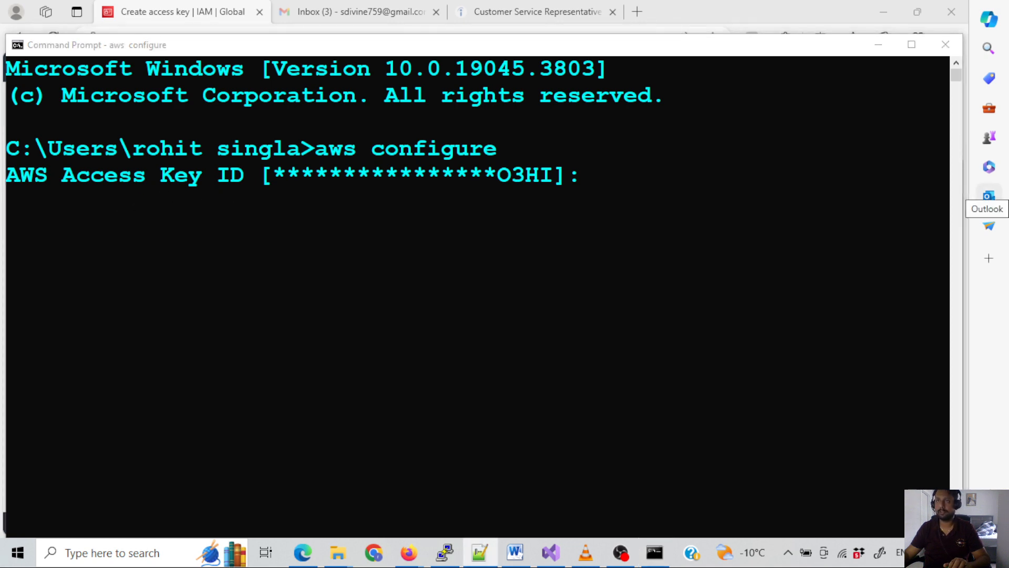
pyautogui.click(611, 187)
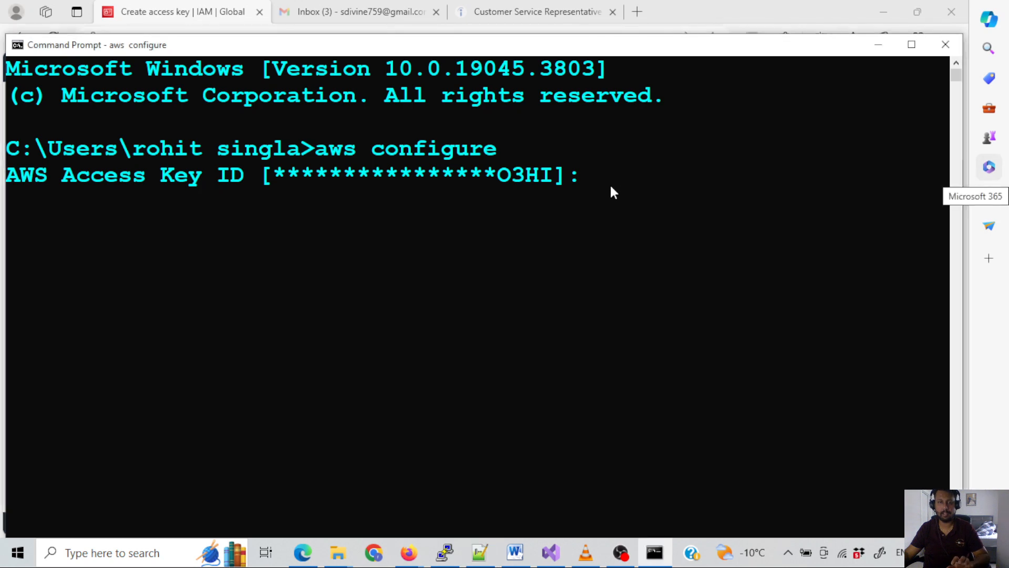
pyautogui.hotkey('ctrl', 'v')
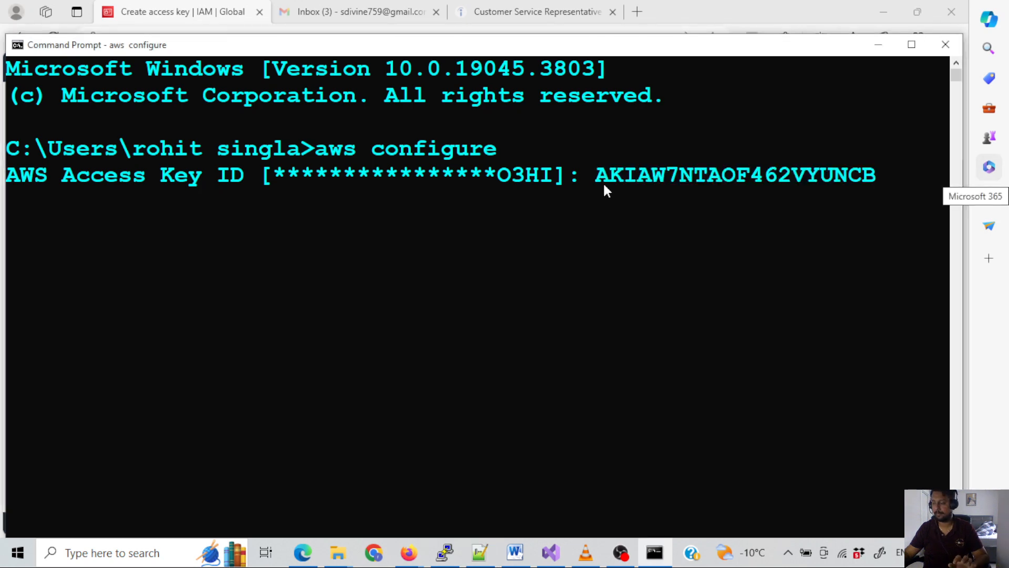
pyautogui.press('Return')
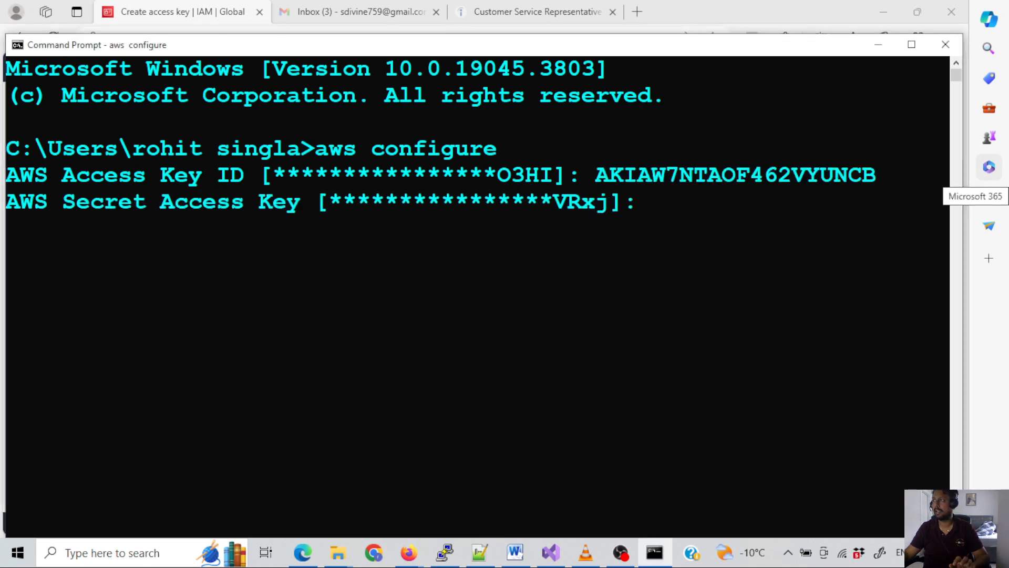
# - Paste the AWS secret access key at its prompt and keep the default region name and output format
pyautogui.hotkey('alt', 'Tab')
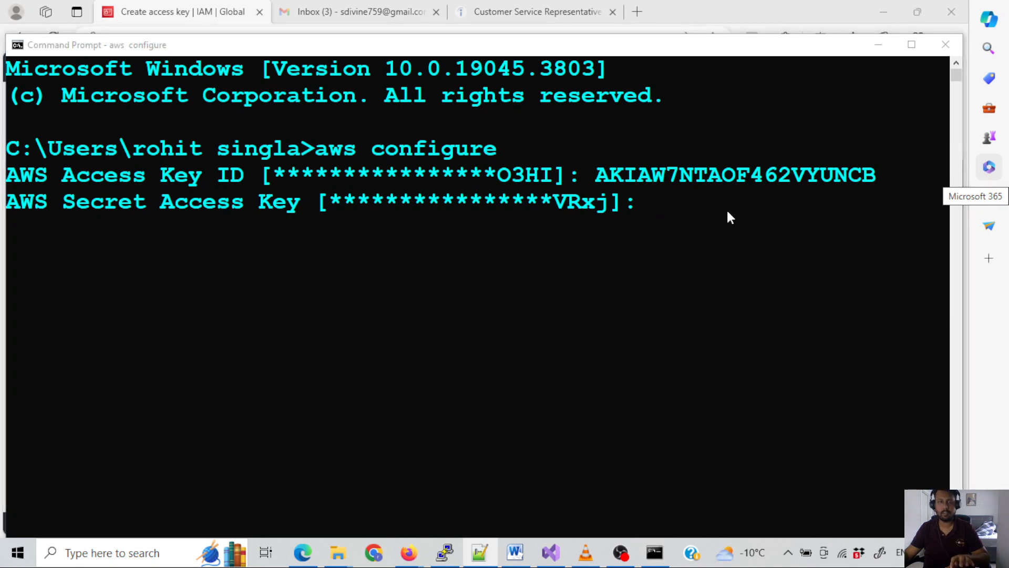
pyautogui.click(674, 213)
pyautogui.hotkey('ctrl', 'v')
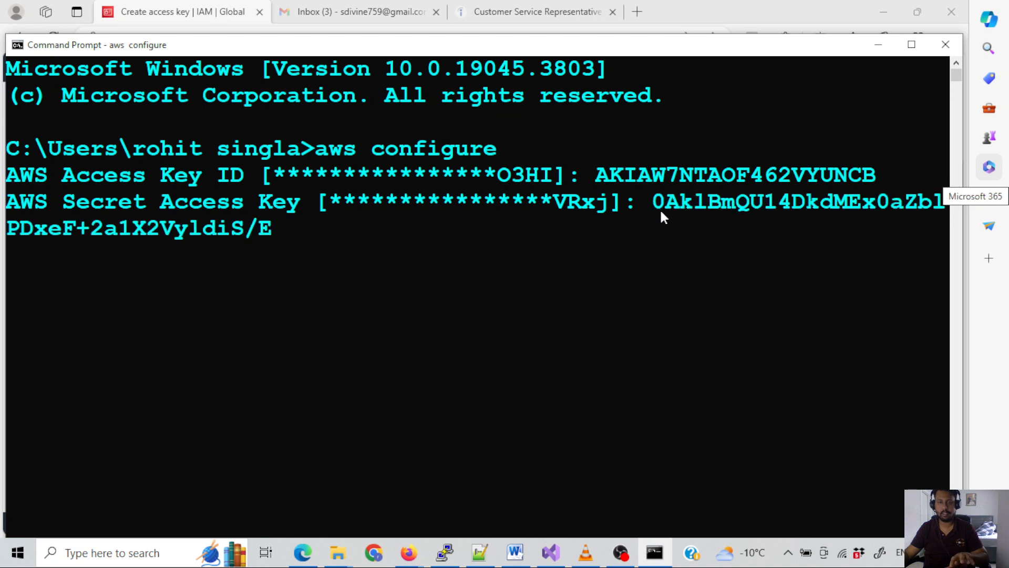
pyautogui.press('Return')
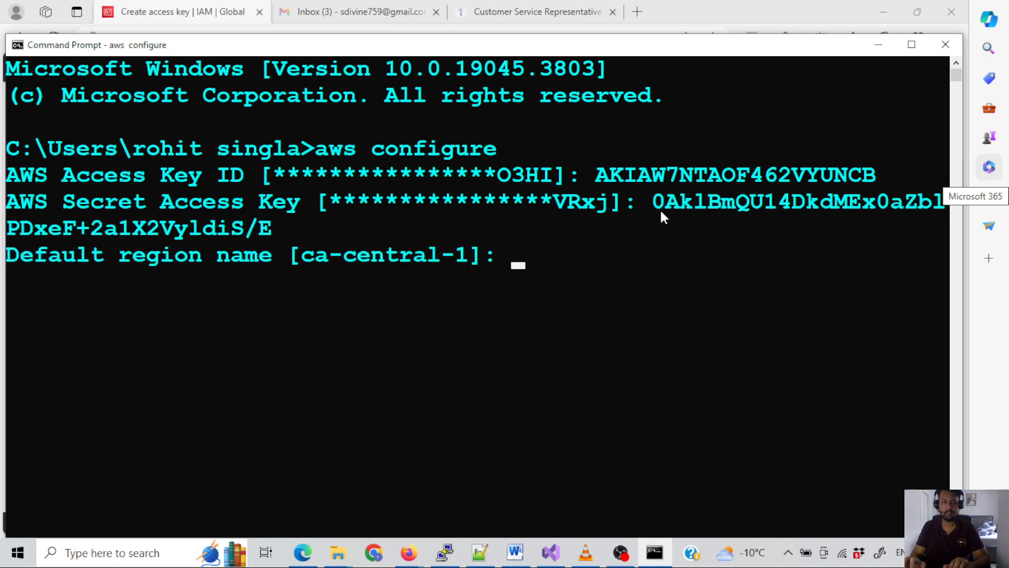
pyautogui.press('Return')
pyautogui.press('Return')
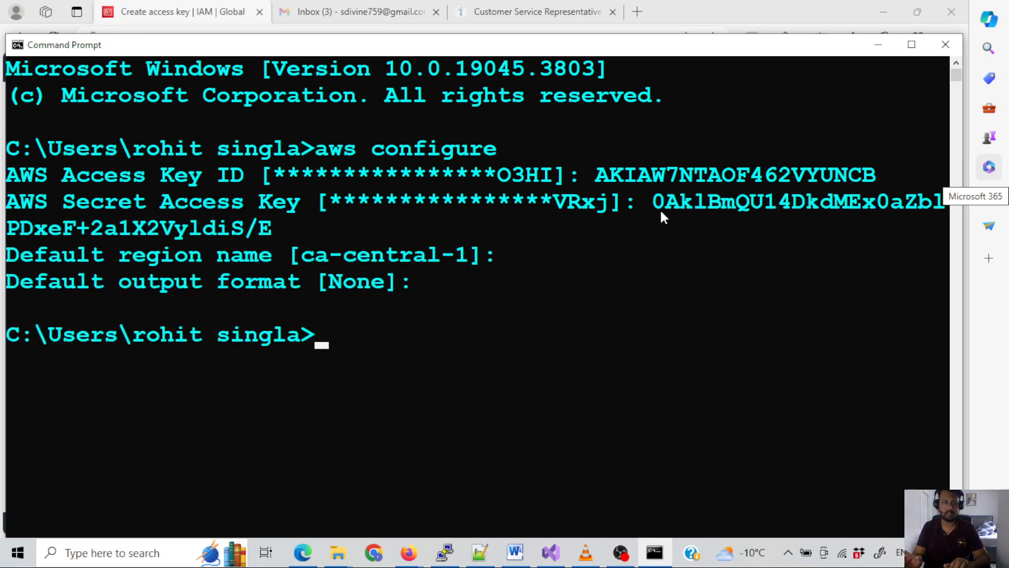
# - List all S3 buckets in the account with aws s3 ls
pyautogui.write('aws s3 ls')
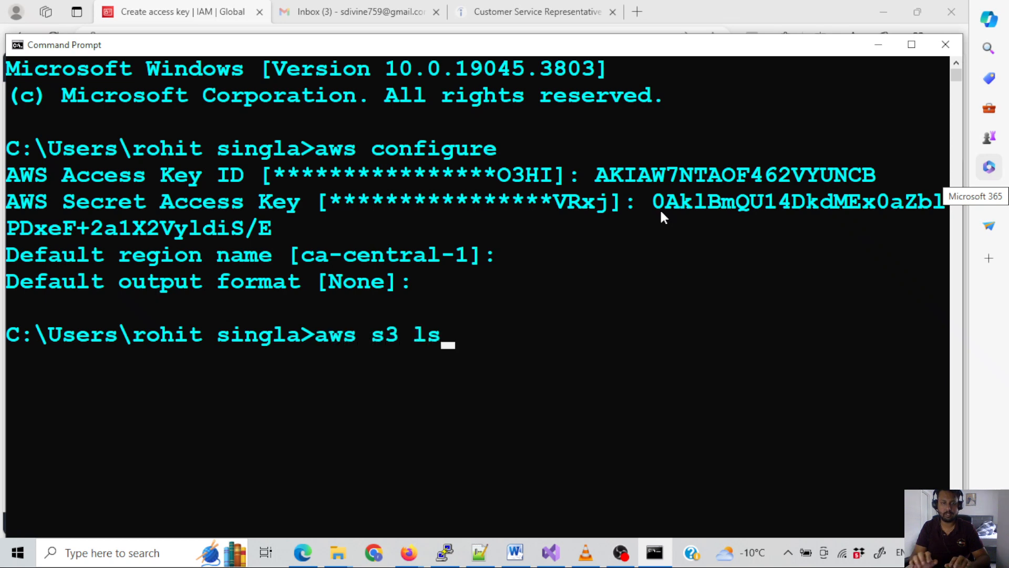
pyautogui.press('Return')
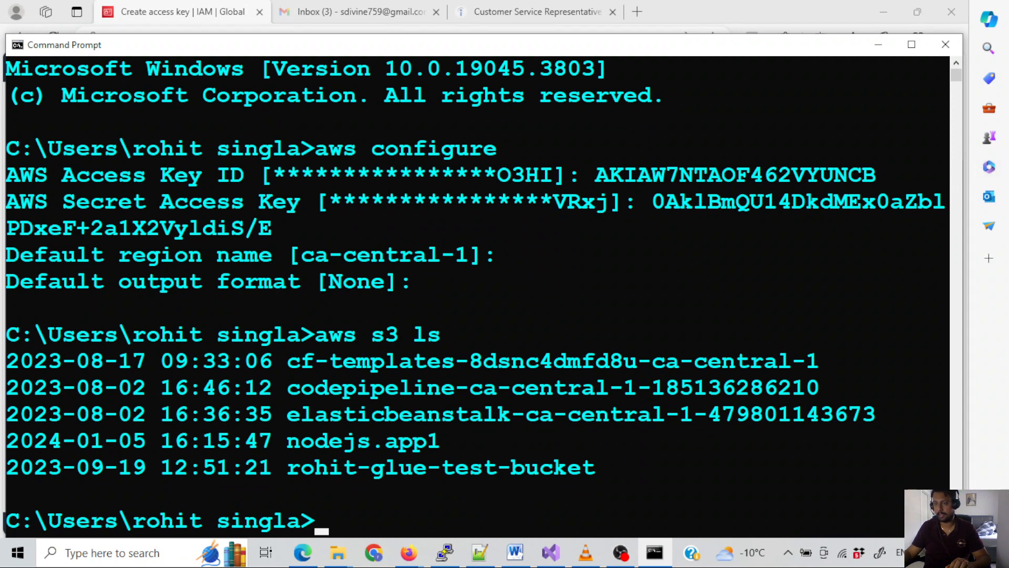
# - List the contents of the glue-test bucket with aws s3 ls s3://, replacing the placeholder your-bucket-name with the bucket's name from the listing
pyautogui.hotkey('alt', 'Tab')
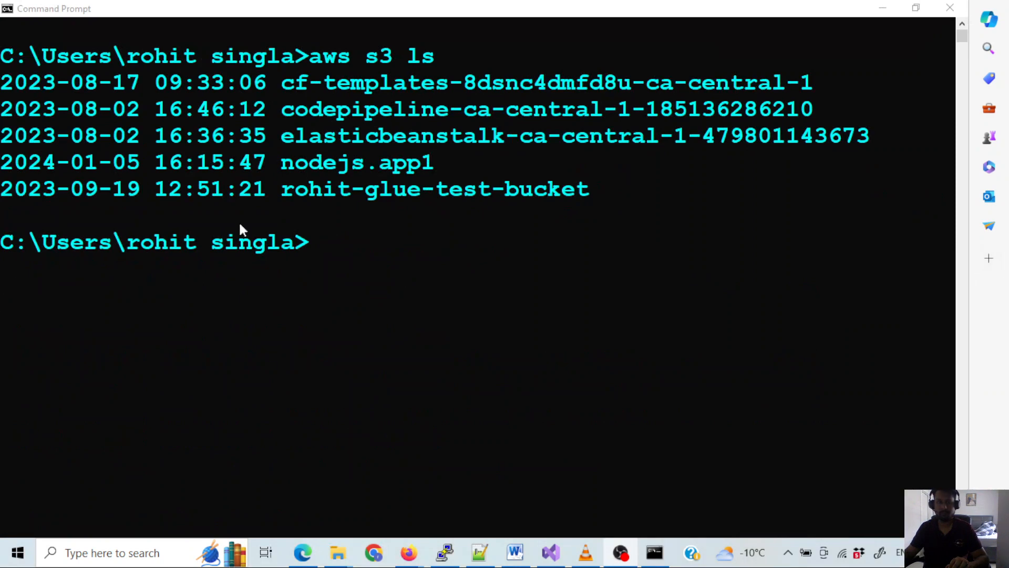
pyautogui.click(315, 248)
pyautogui.write('aws s3 ls s3://your-bucket-name')
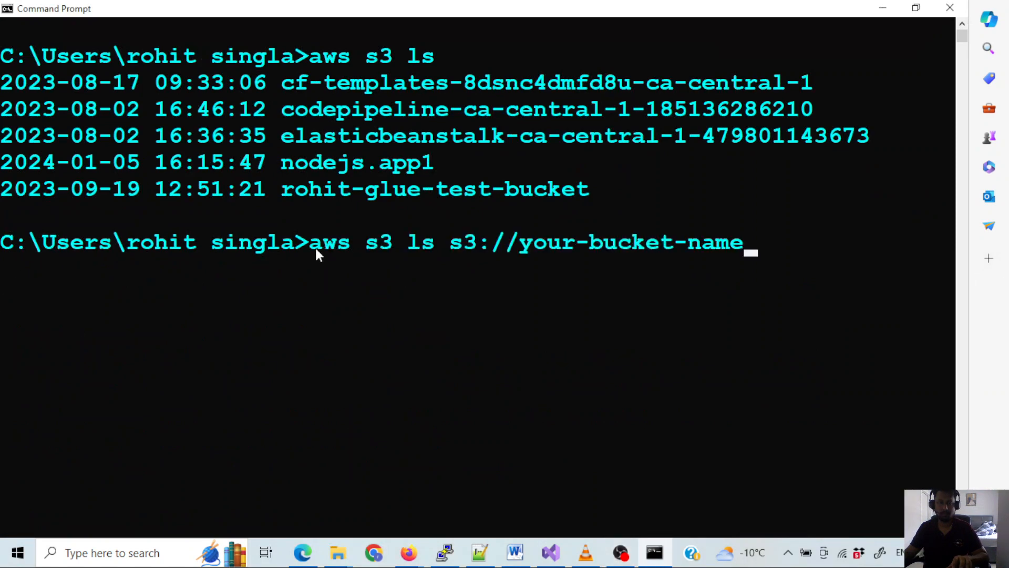
pyautogui.press('BackSpace')
pyautogui.press('BackSpace')
pyautogui.press('BackSpace')
pyautogui.press('BackSpace')
pyautogui.press('BackSpace')
pyautogui.press('BackSpace')
pyautogui.press('BackSpace')
pyautogui.press('BackSpace')
pyautogui.press('BackSpace')
pyautogui.press('BackSpace')
pyautogui.press('BackSpace')
pyautogui.press('BackSpace')
pyautogui.press('BackSpace')
pyautogui.press('BackSpace')
pyautogui.press('BackSpace')
pyautogui.press('BackSpace')
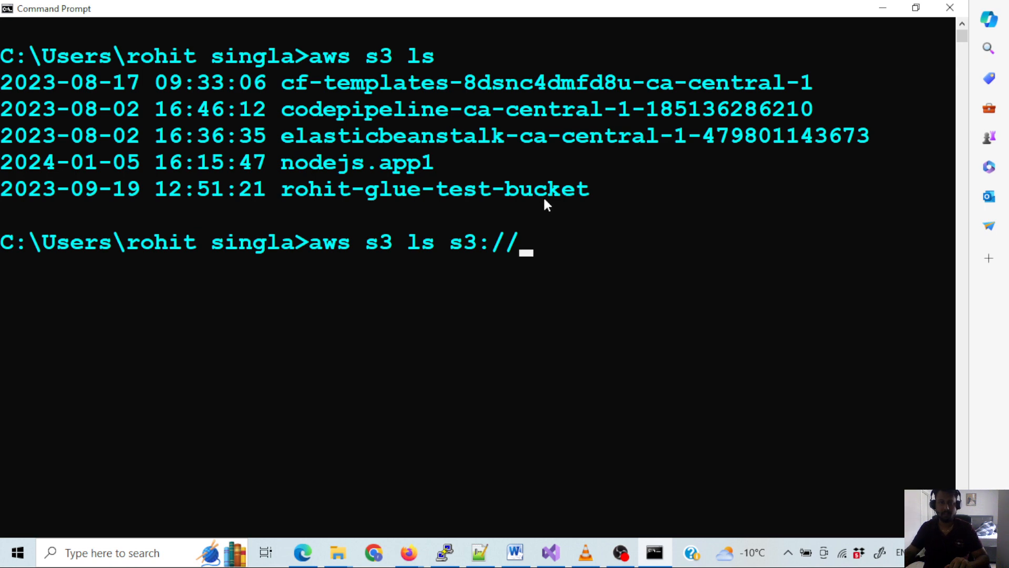
pyautogui.moveTo(593, 190); pyautogui.dragTo(288, 197)
pyautogui.hotkey('ctrl', 'c')
pyautogui.hotkey('ctrl', 'v')
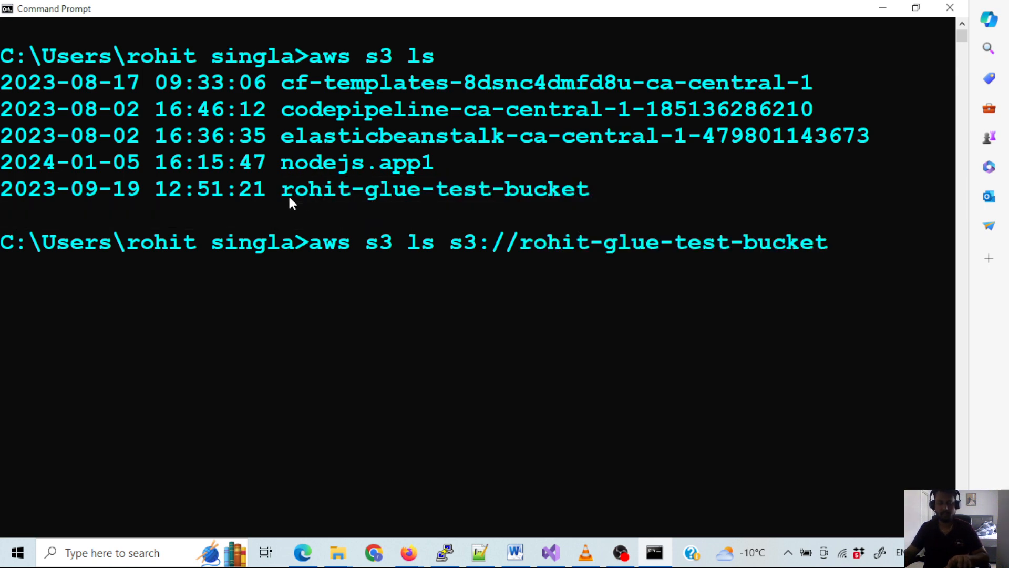
pyautogui.press('Return')
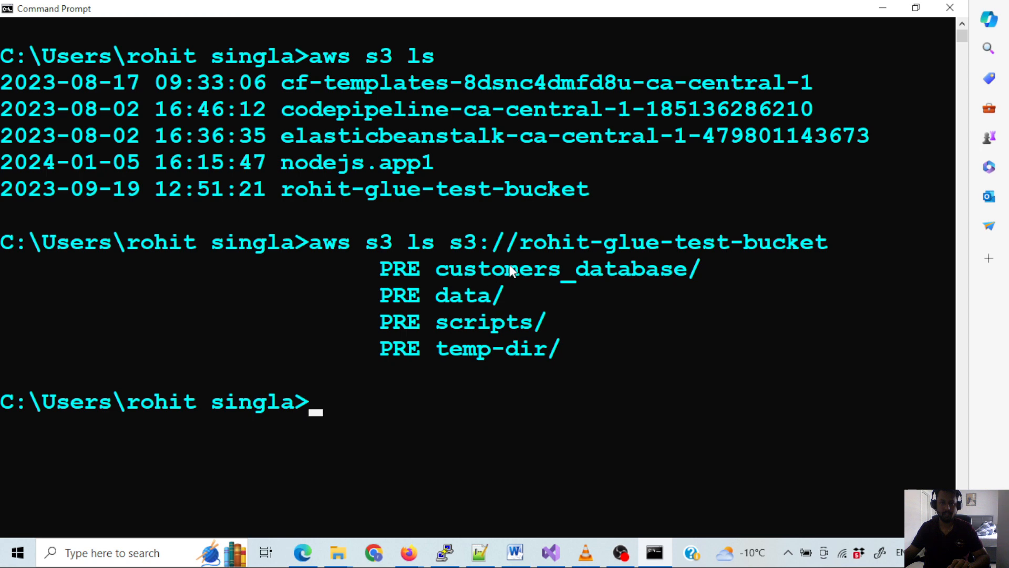
pyautogui.moveTo(715, 261); pyautogui.dragTo(491, 376)
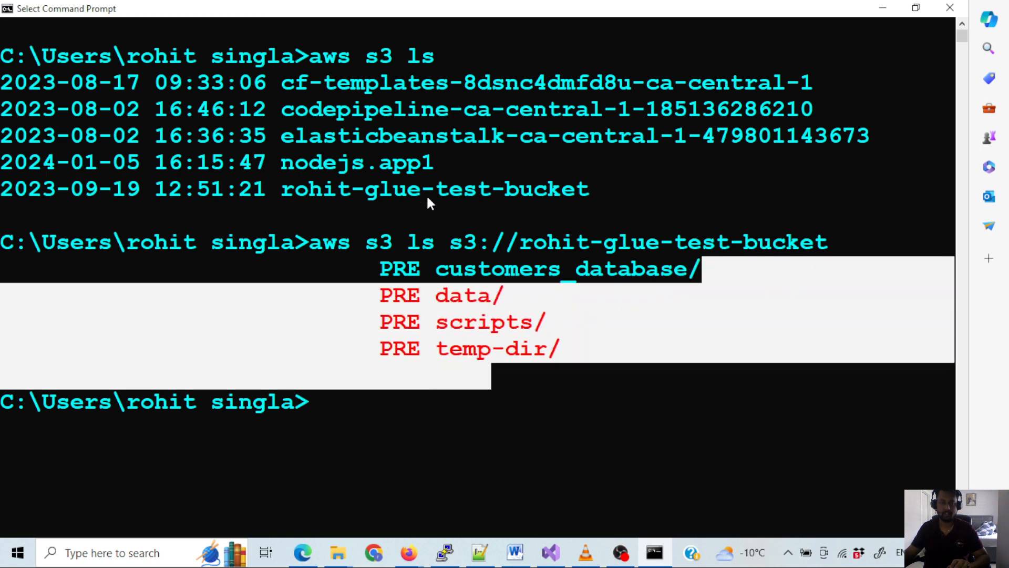
pyautogui.click(421, 414)
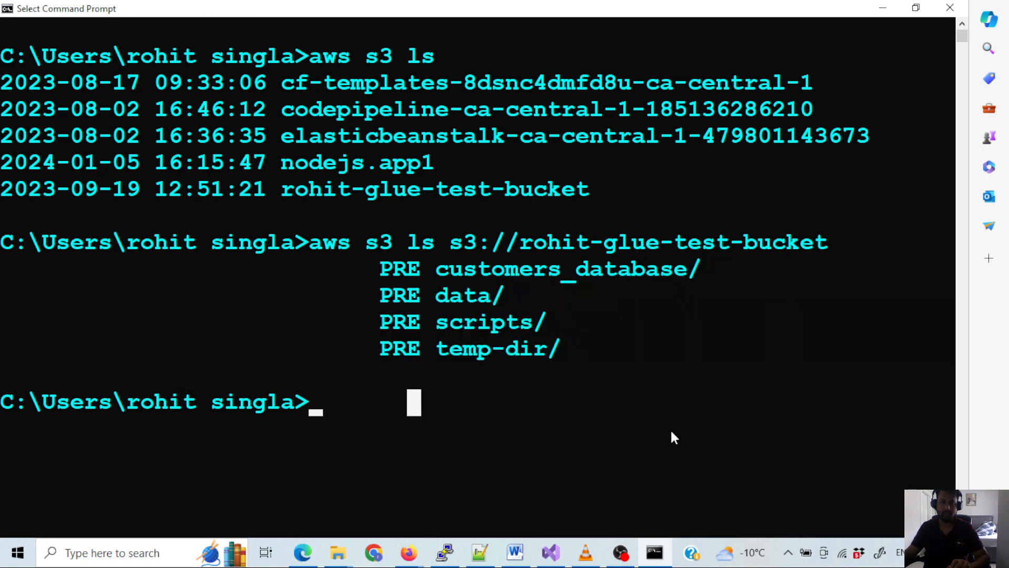